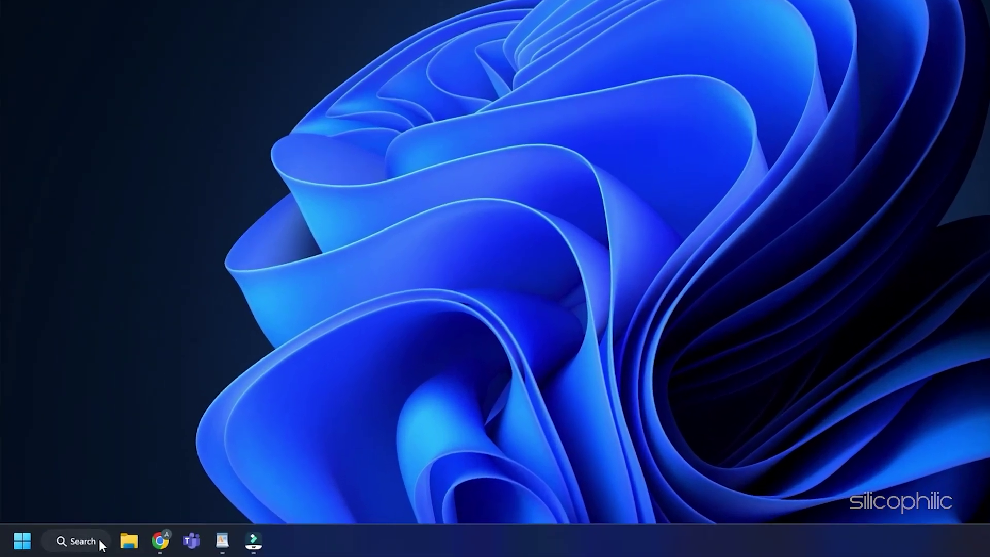
Search for 'services' and run the Services app as administrator.
click(73, 545)
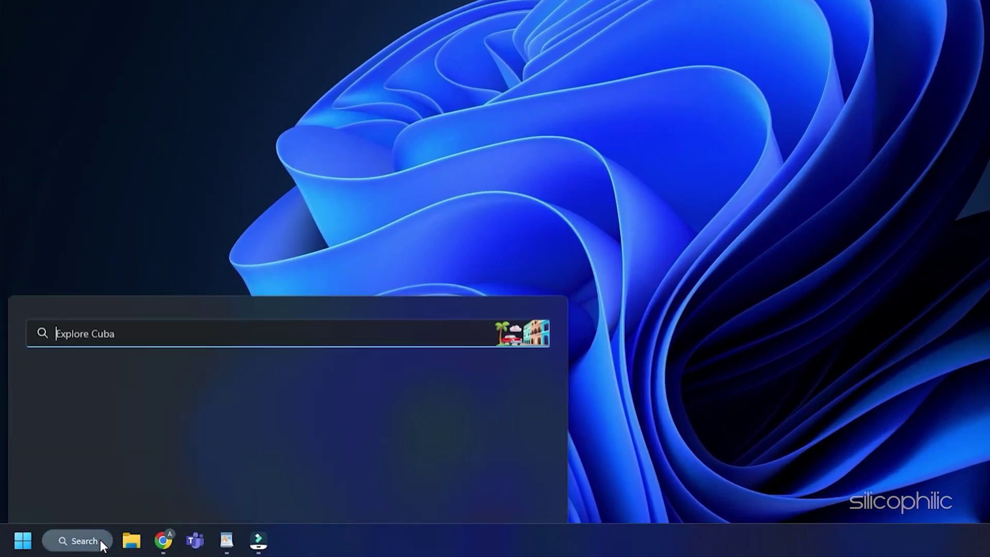
text(services)
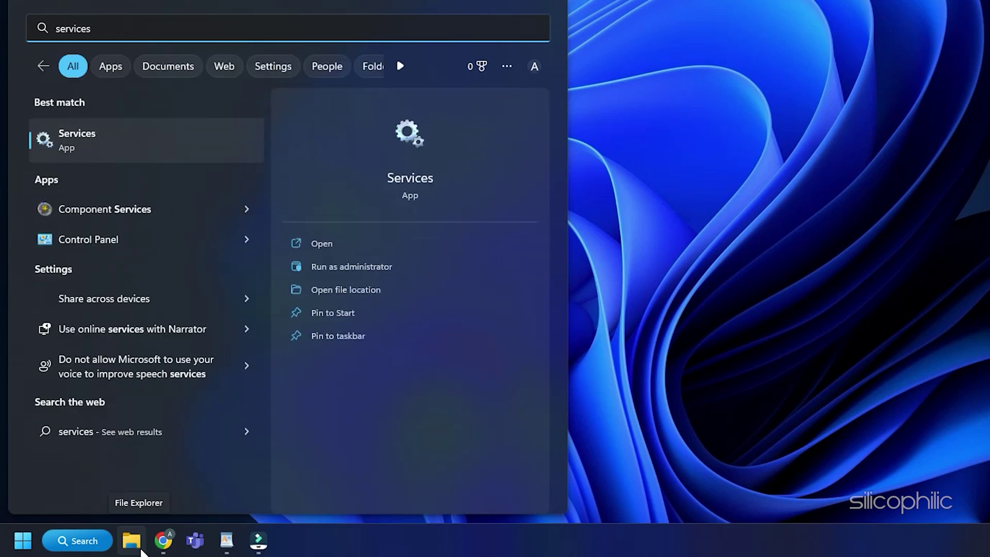
right_click(114, 138)
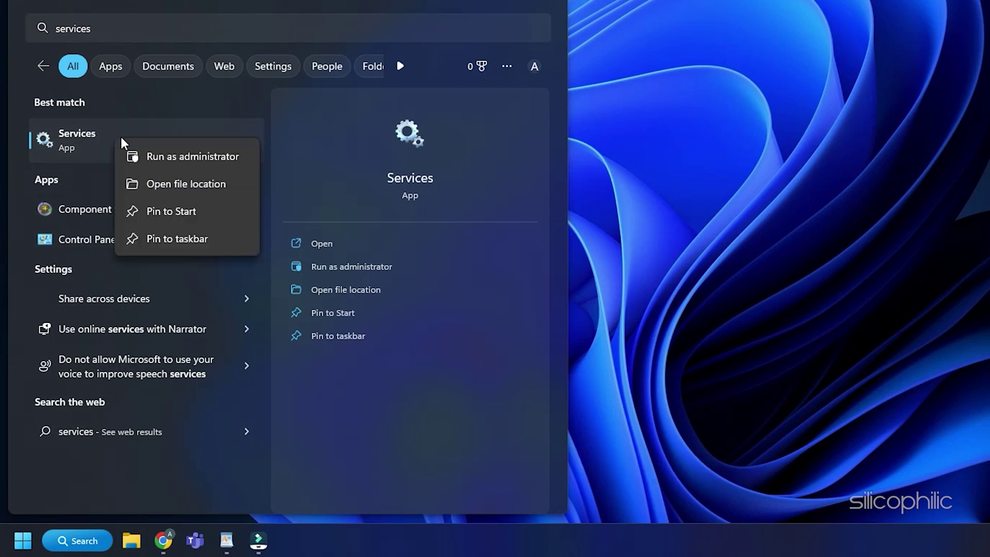
click(240, 155)
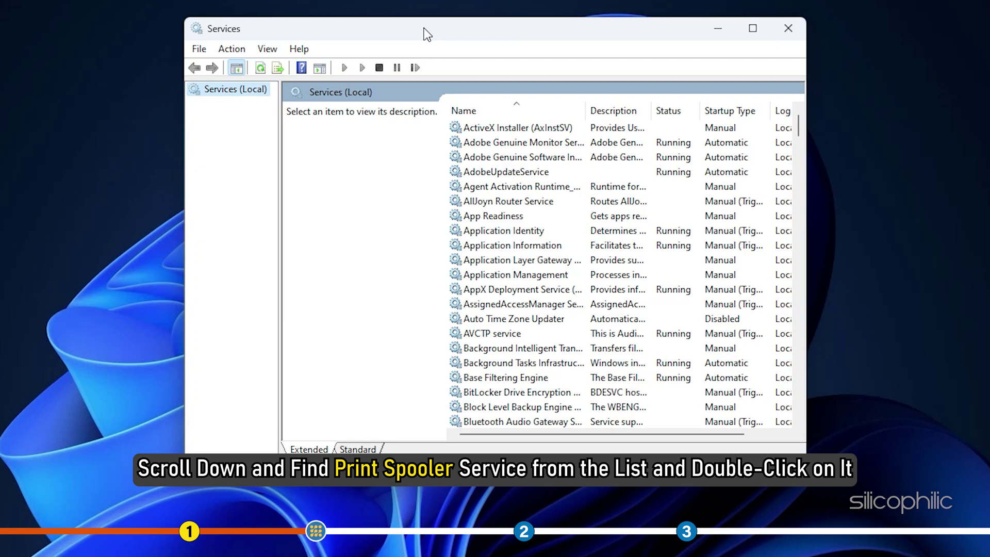
Scroll to Print Spooler, open its properties and stop the service.
scroll(560, 189, down, 6)
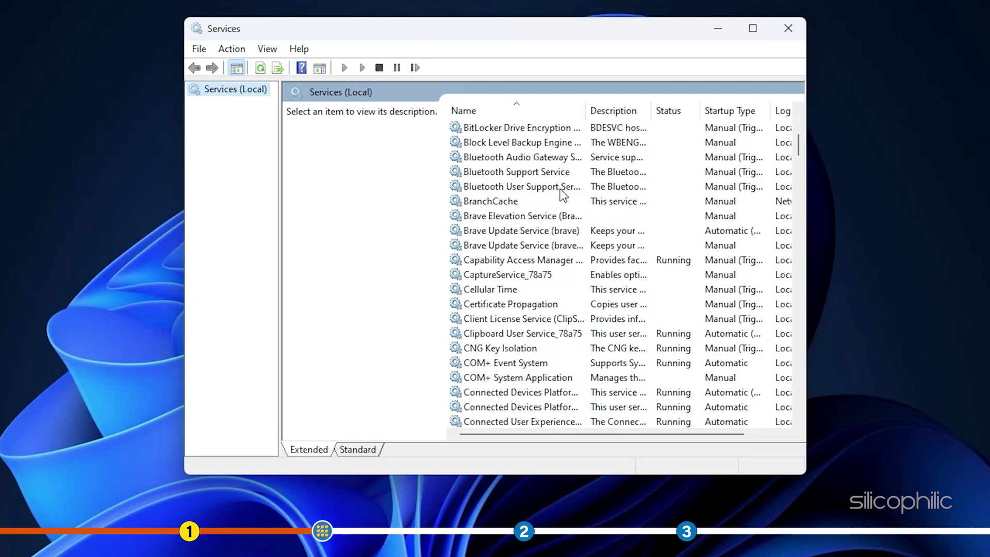
scroll(560, 189, down, 10)
scroll(560, 189, down, 15)
scroll(559, 191, down, 8)
scroll(559, 191, down, 1)
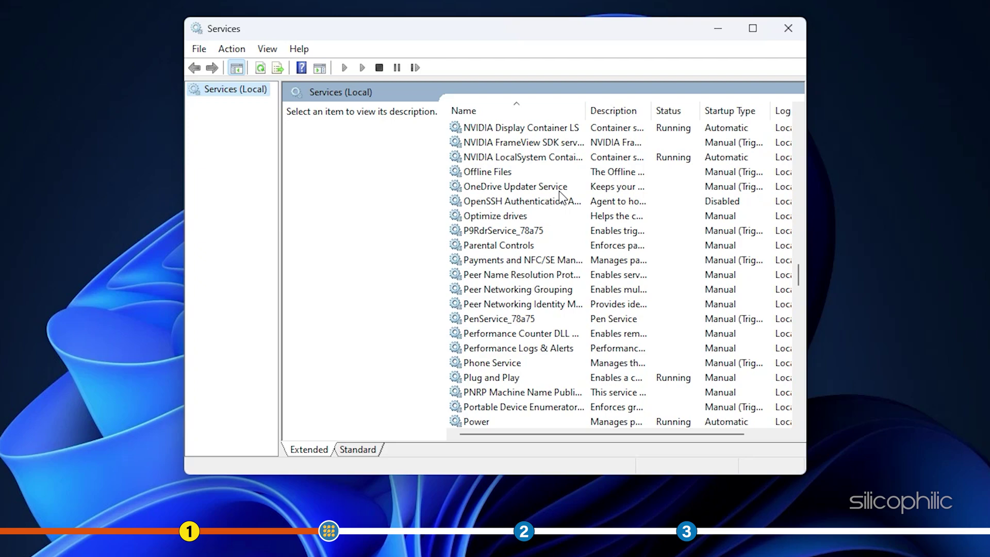
scroll(560, 195, down, 3)
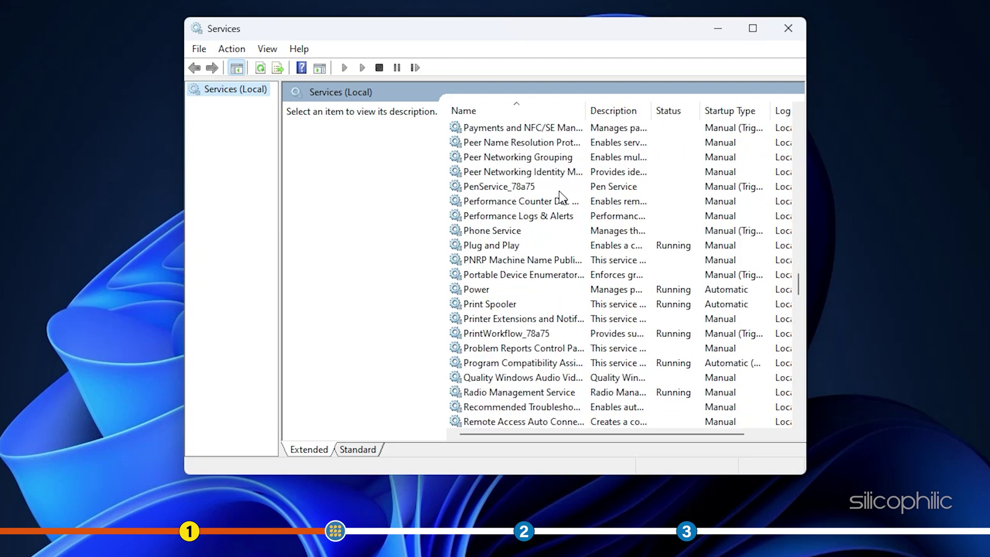
click(477, 307)
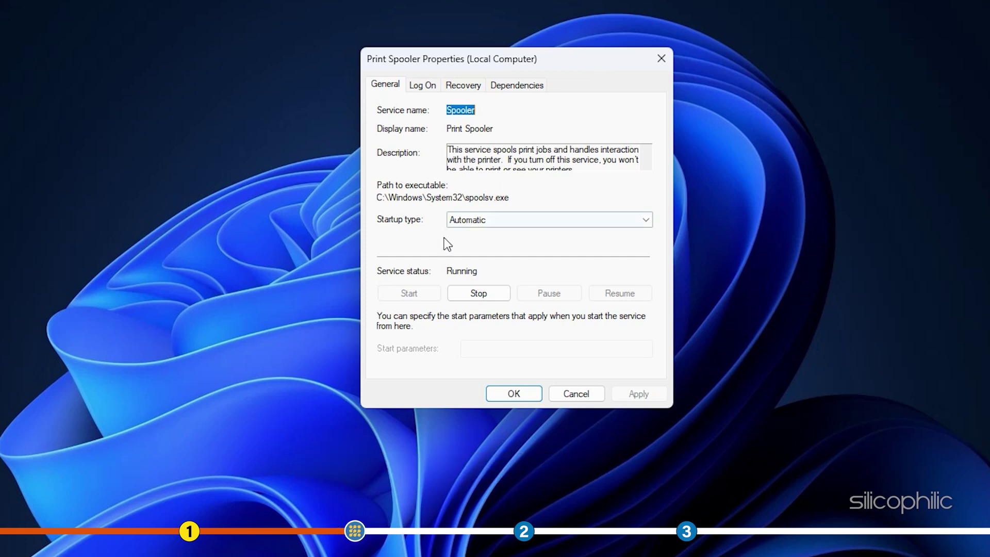
click(496, 295)
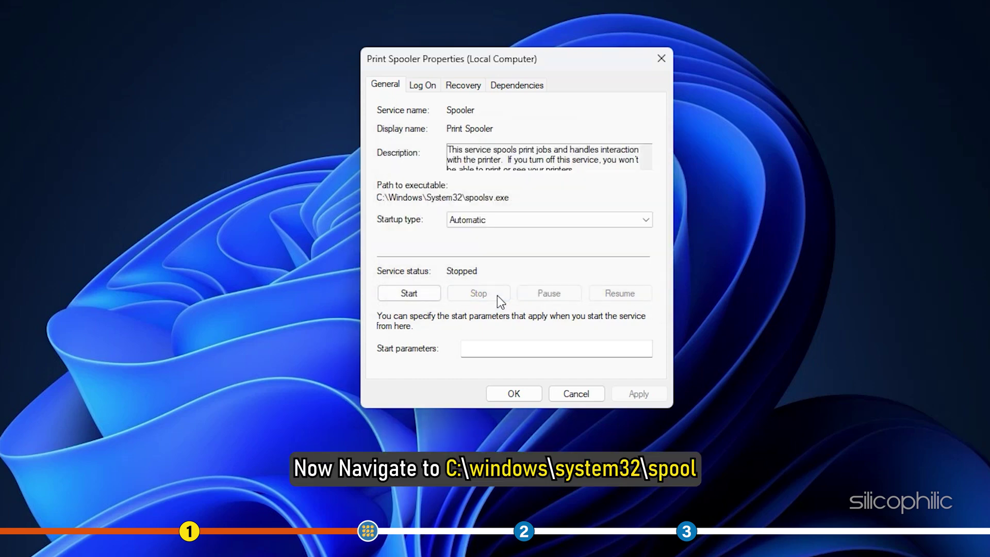
Close the stopped Print Spooler's properties and browse to C:\Windows\System32 in File Explorer.
click(518, 395)
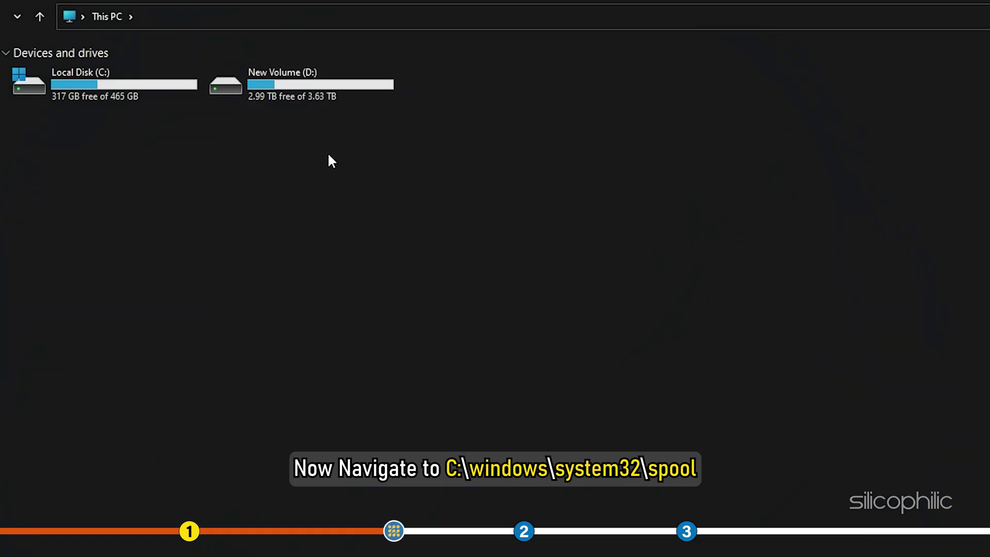
double_click(123, 87)
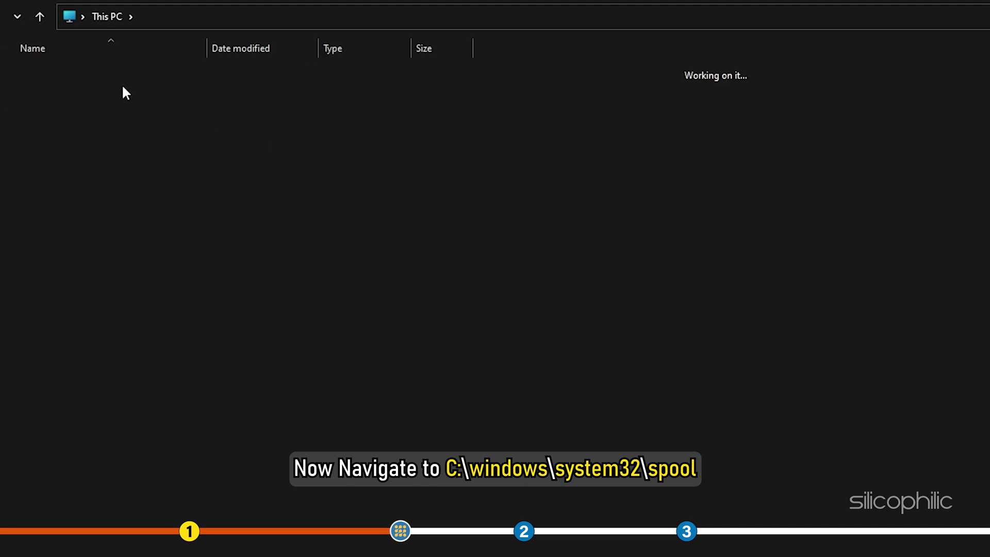
double_click(77, 192)
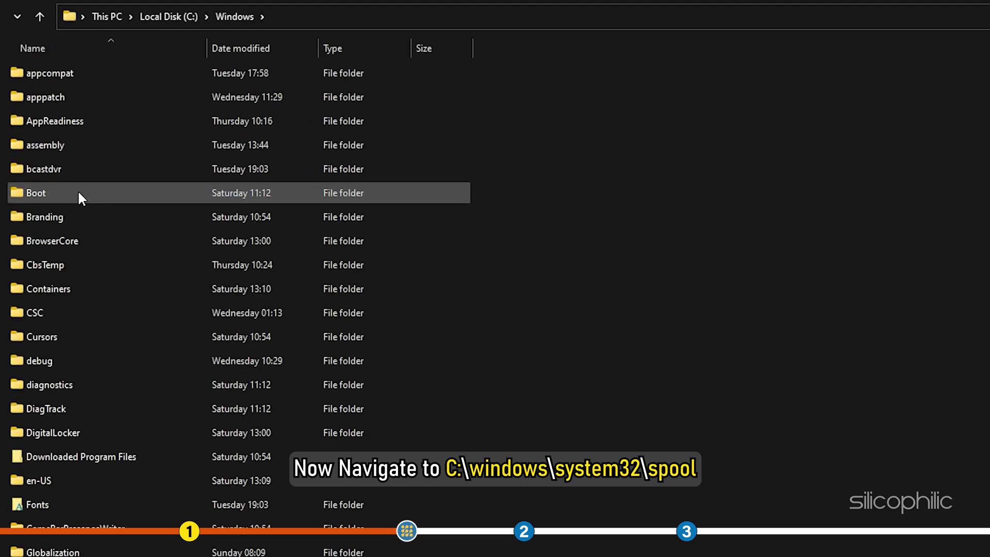
scroll(82, 195, down, 3)
scroll(84, 191, down, 10)
scroll(83, 192, down, 4)
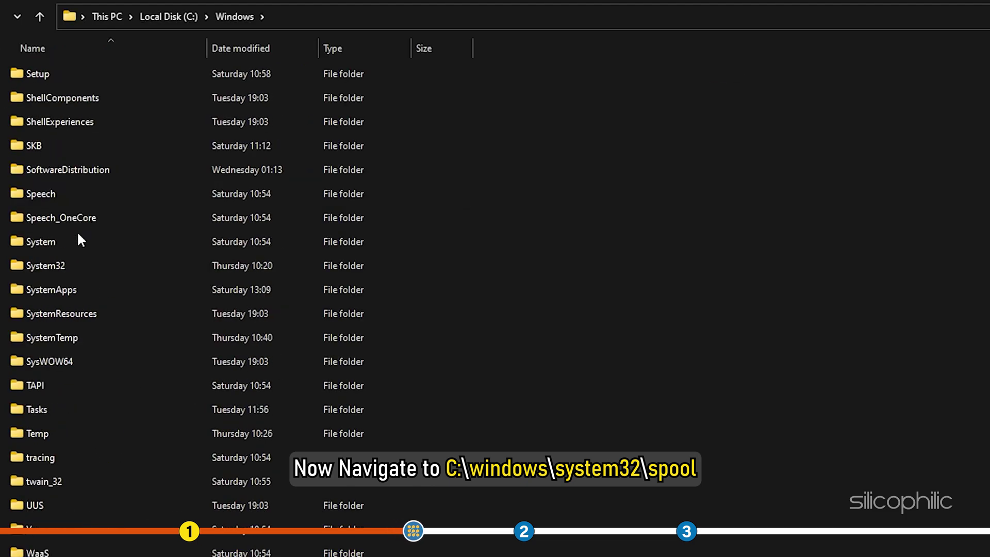
double_click(69, 265)
Open spool\PRINTERS with permanent access granted, finding it empty.
scroll(68, 264, down, 3)
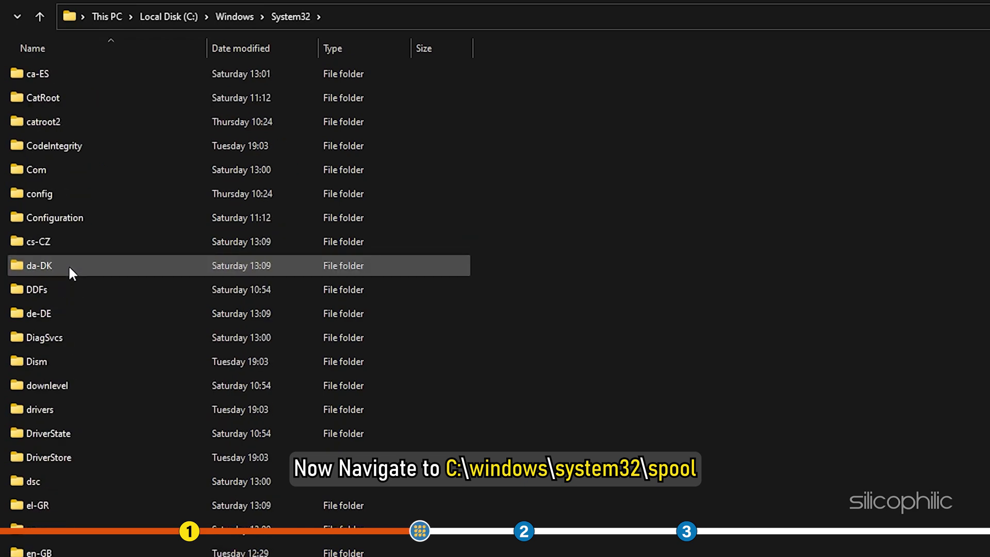
scroll(68, 264, down, 9)
scroll(68, 264, down, 15)
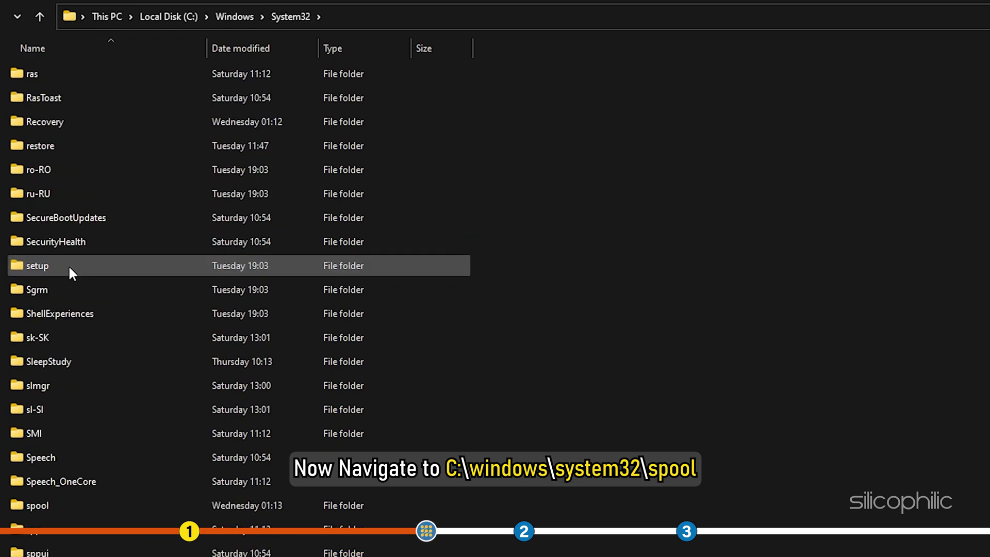
scroll(68, 265, down, 2)
scroll(69, 266, down, 3)
double_click(47, 150)
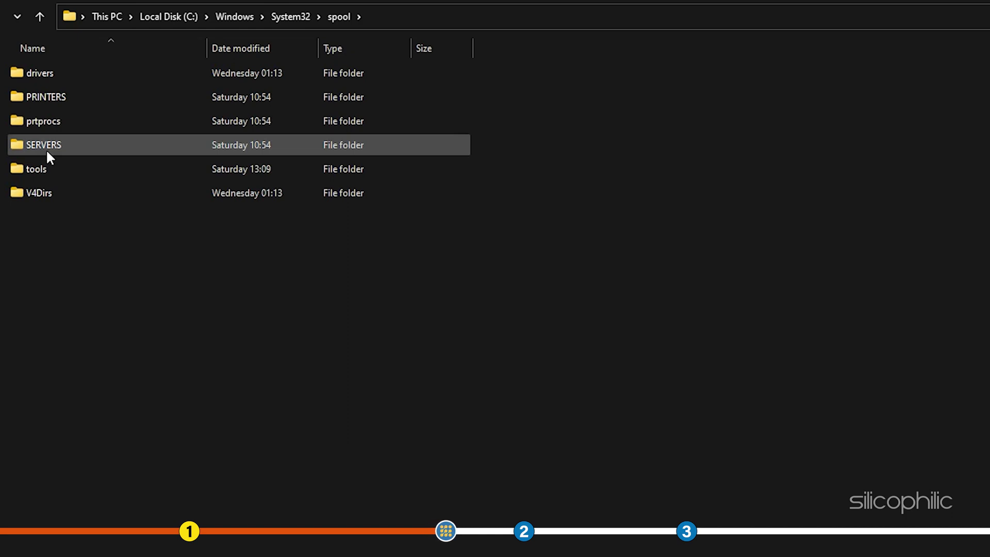
double_click(61, 96)
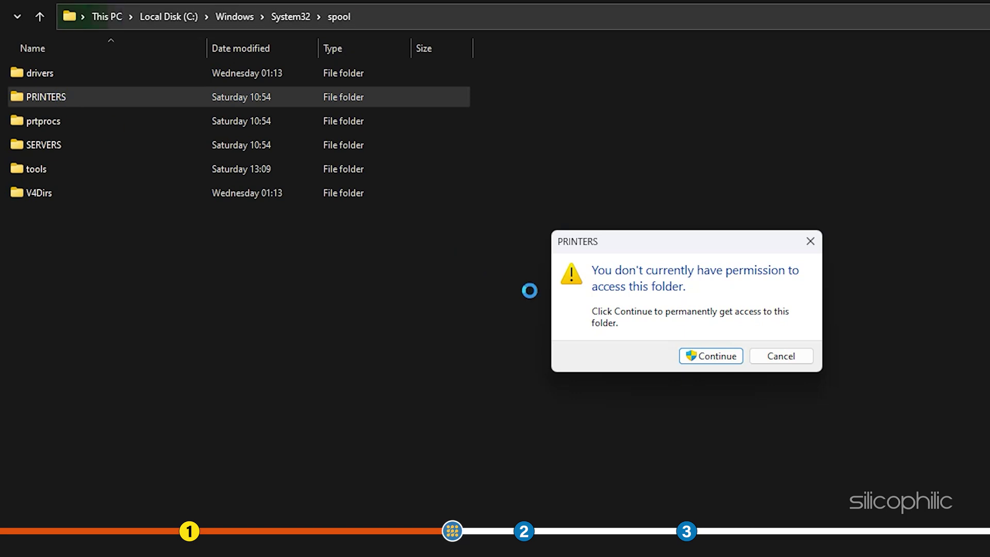
click(737, 356)
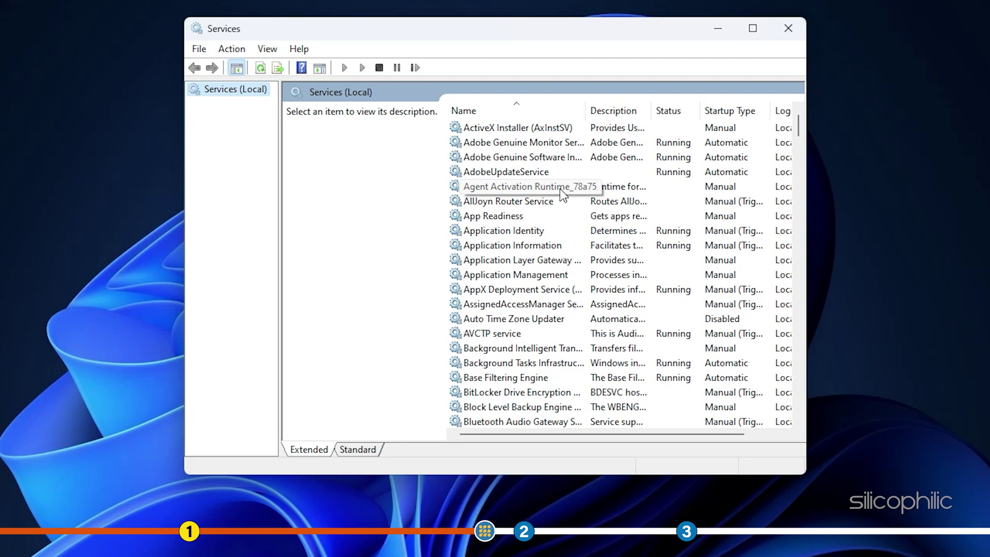
Scroll the Services list down to Print Spooler and select it.
scroll(560, 189, down, 15)
scroll(560, 188, down, 13)
scroll(560, 189, down, 13)
scroll(560, 192, down, 5)
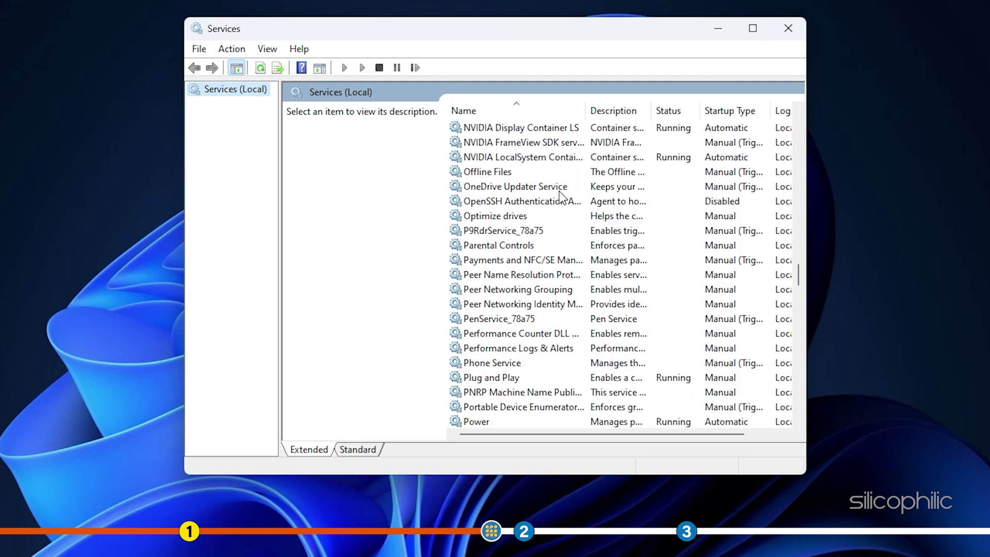
scroll(560, 195, down, 3)
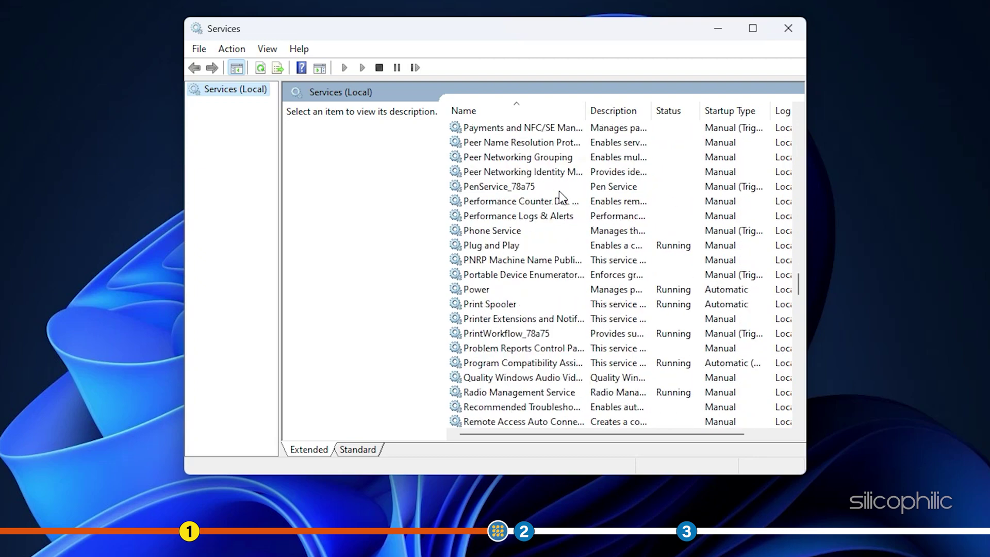
click(477, 305)
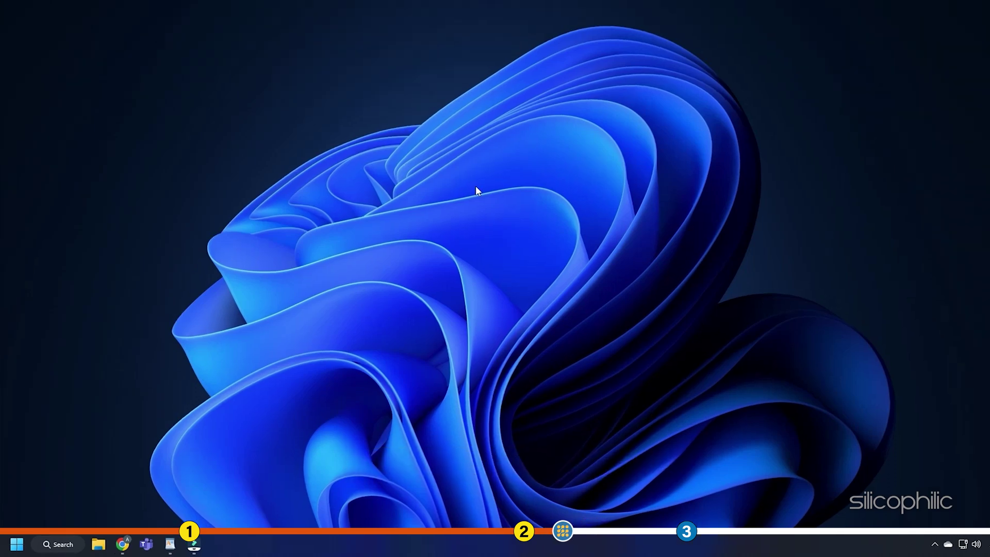
Open Control Panel from search, switch to Category view, and go to devices and printers.
click(58, 544)
text(Control)
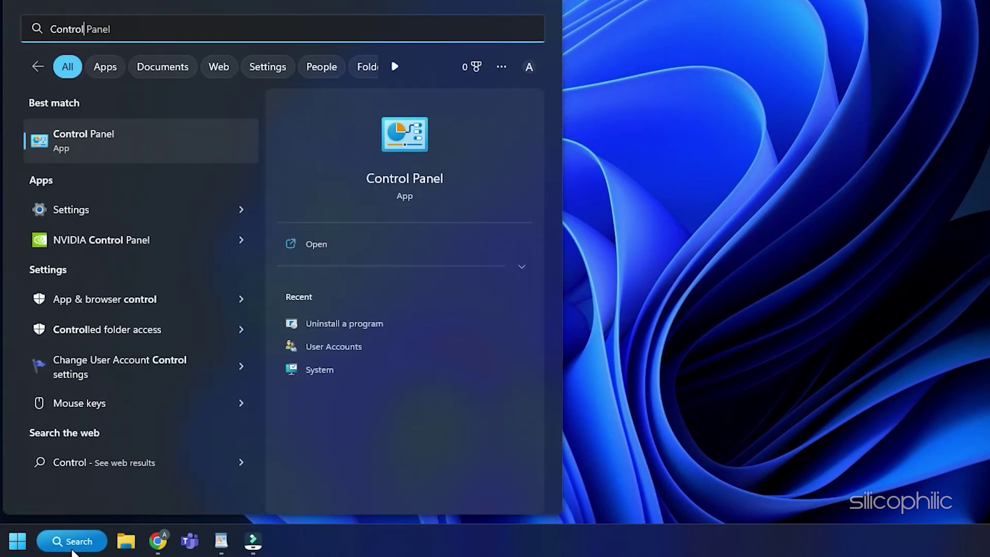
text( panel)
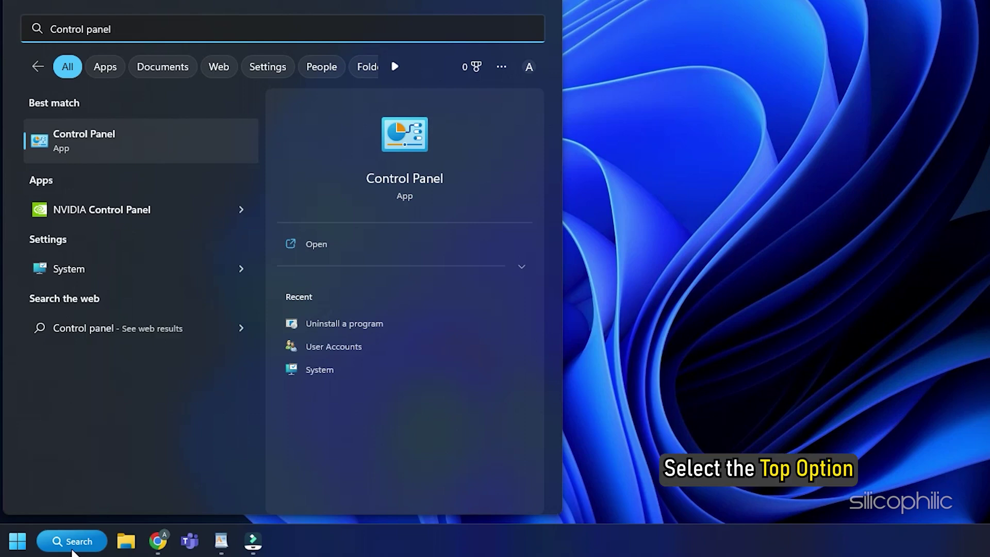
click(103, 152)
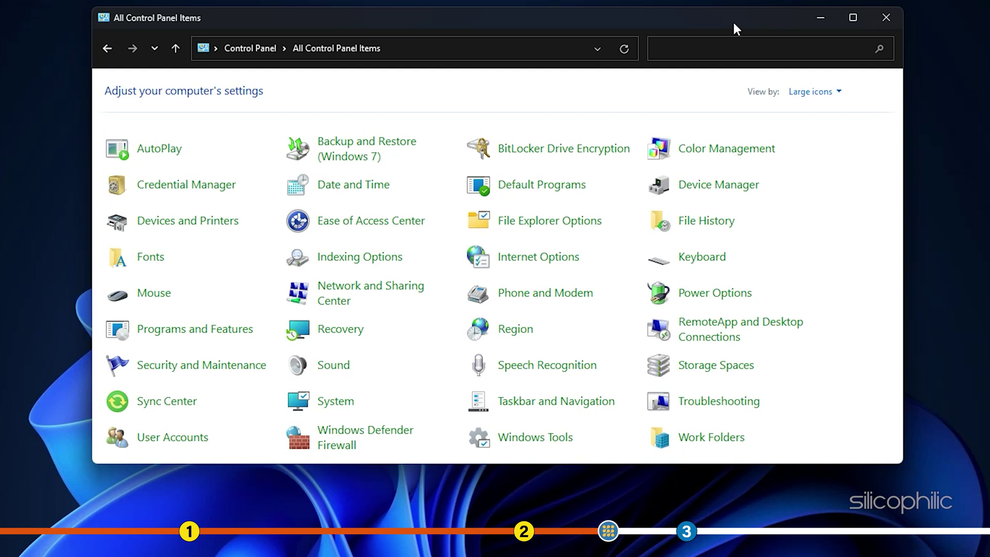
click(828, 93)
click(843, 113)
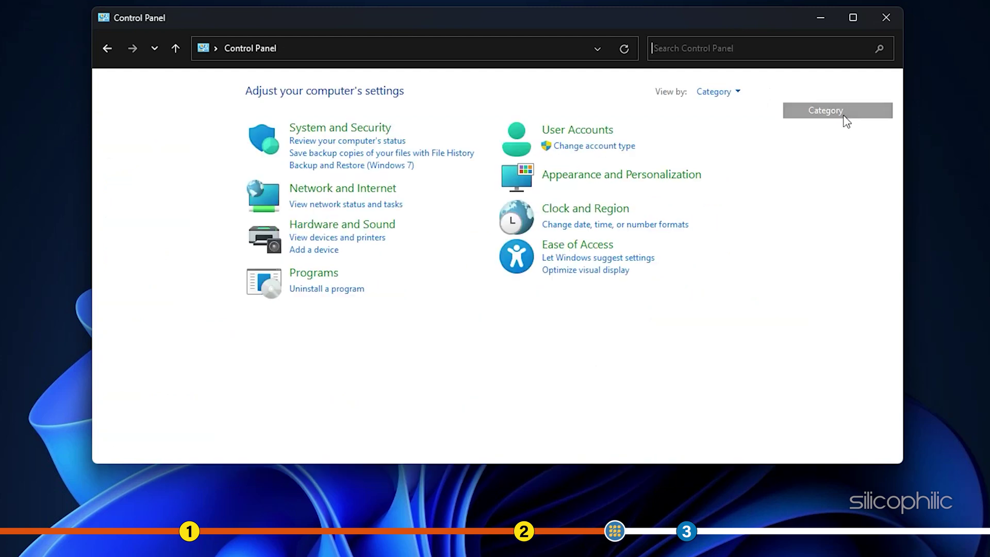
click(379, 238)
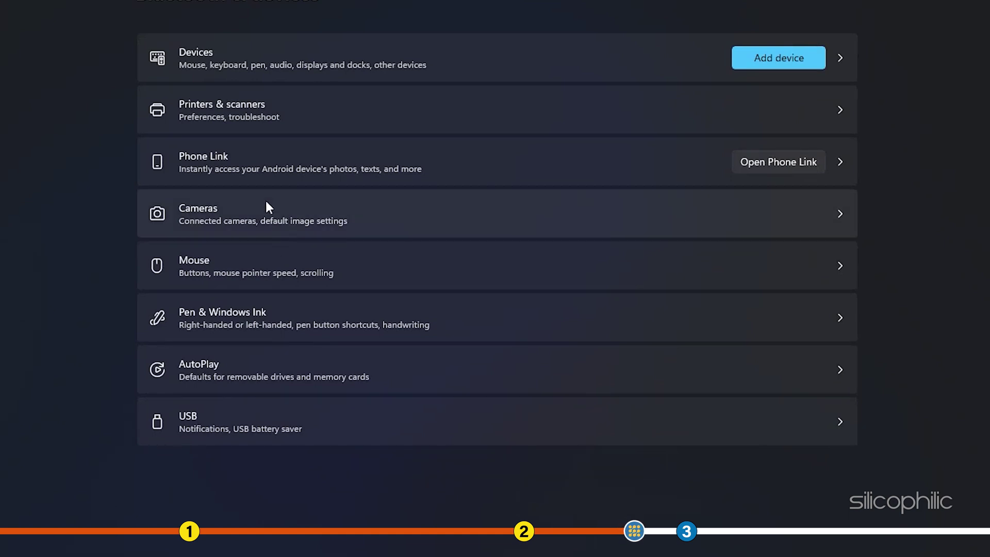
Open the Microsoft Print to PDF print queue from Printers & scanners.
click(251, 118)
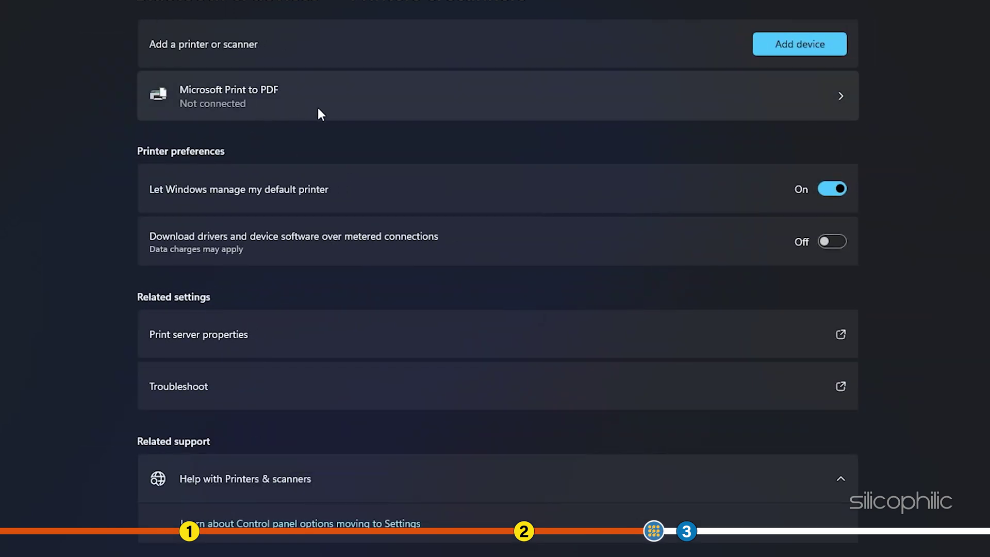
click(346, 106)
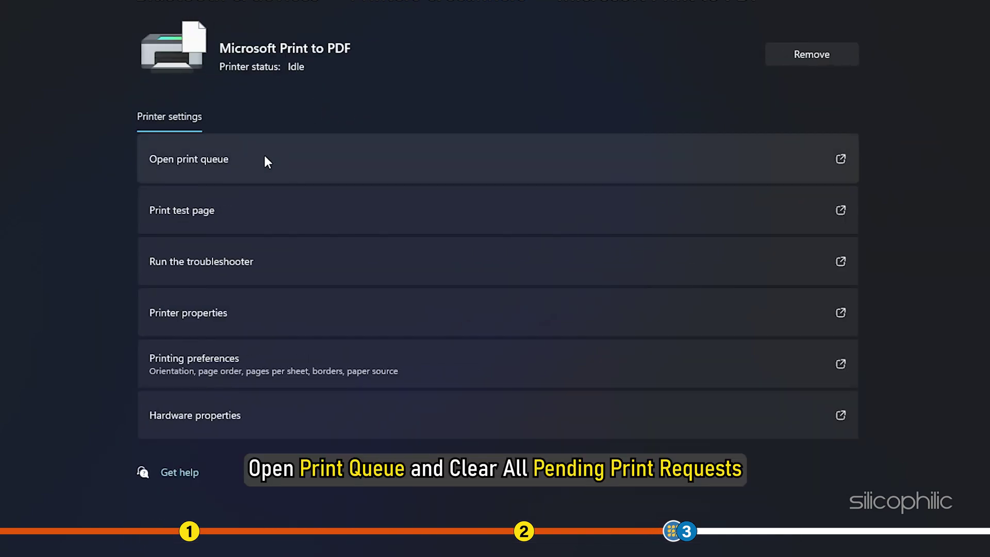
click(248, 165)
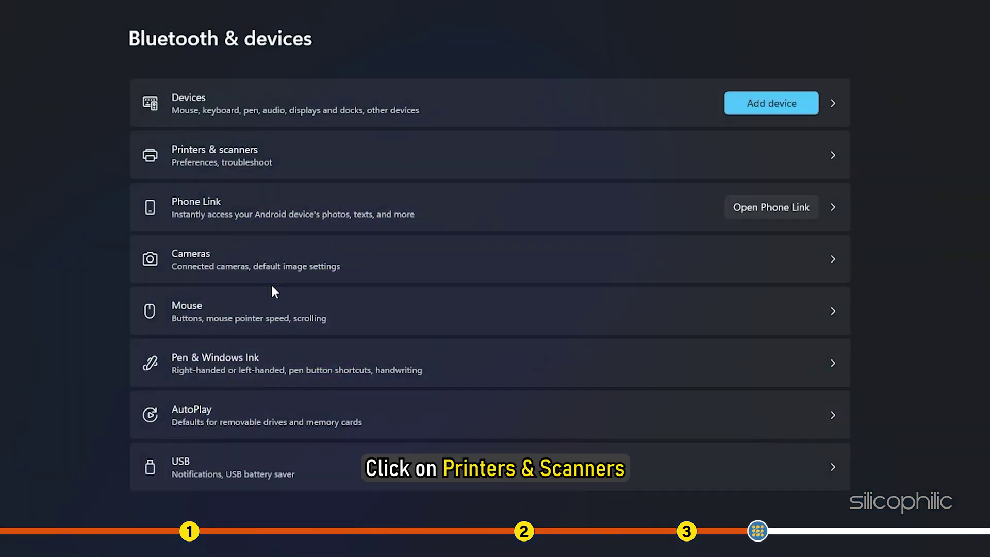
Remove the Microsoft Print to PDF printer and confirm the removal.
click(271, 165)
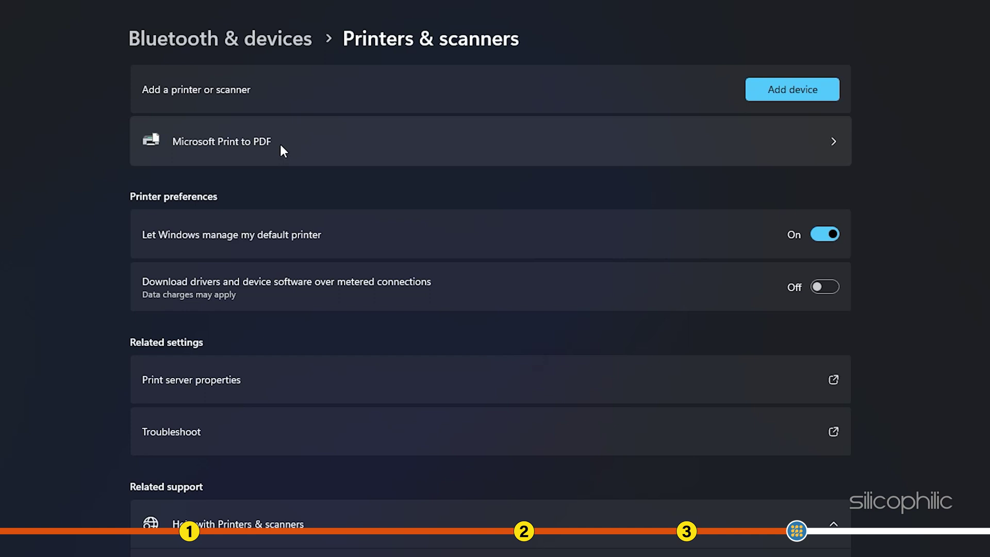
click(281, 150)
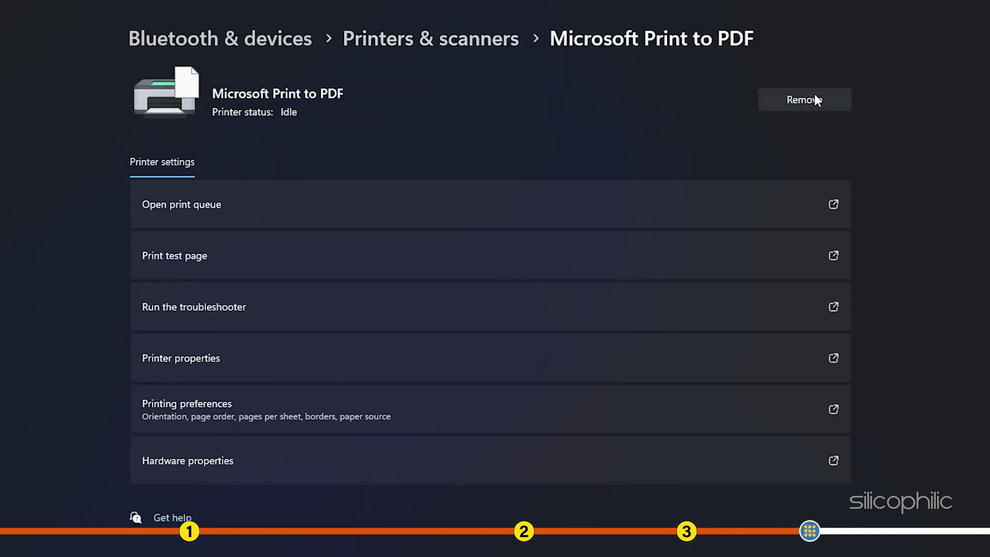
click(828, 98)
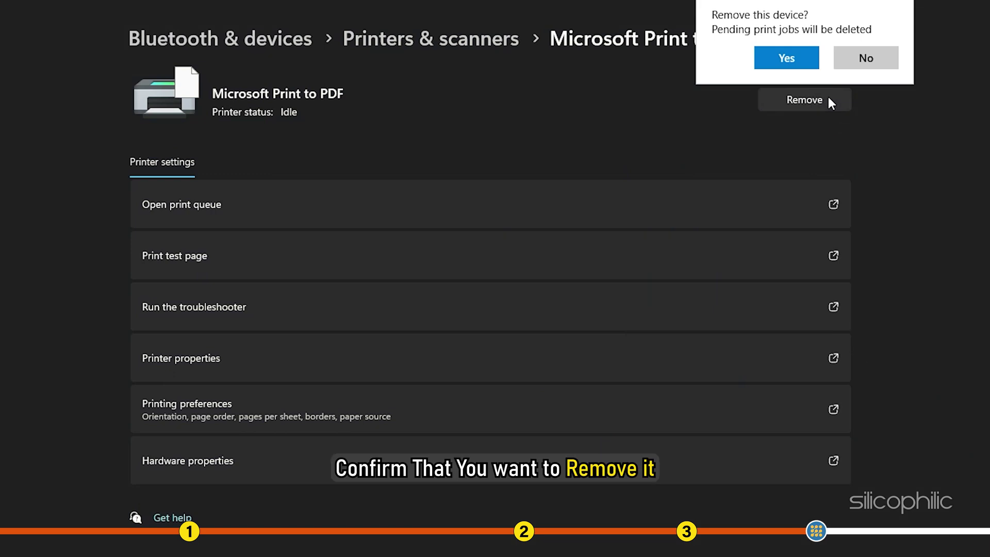
click(798, 62)
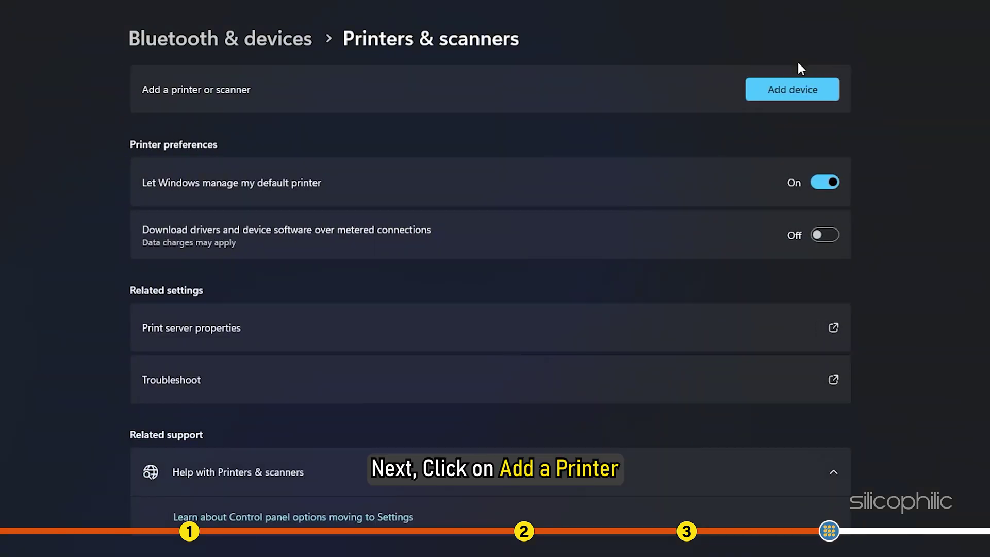
Add a printer manually, picking 'Select a shared printer by name' in the wizard.
click(809, 98)
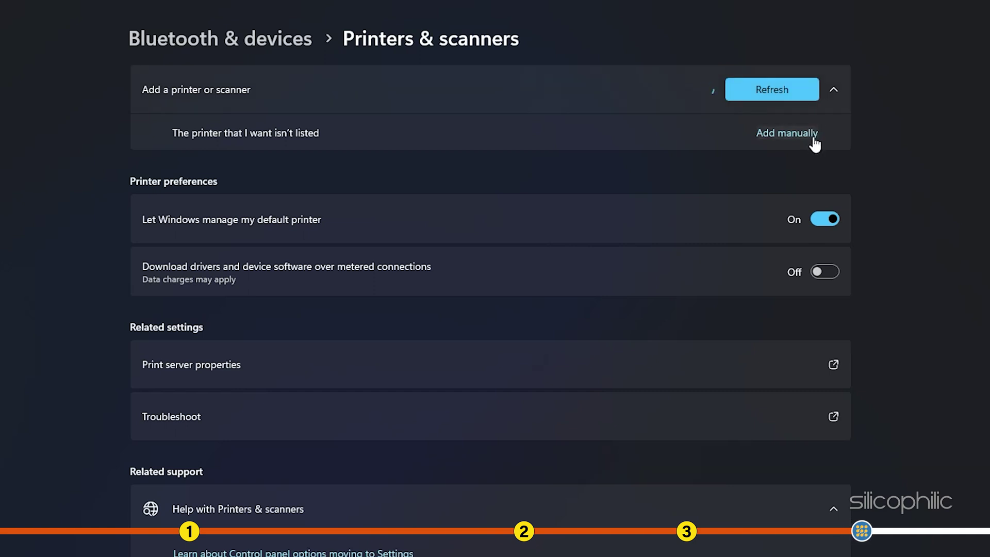
click(757, 137)
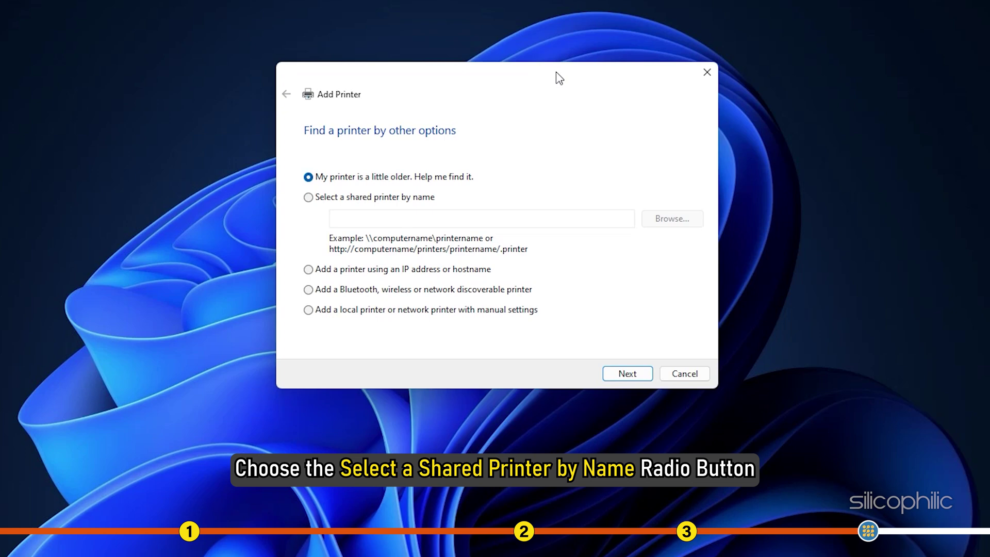
click(313, 201)
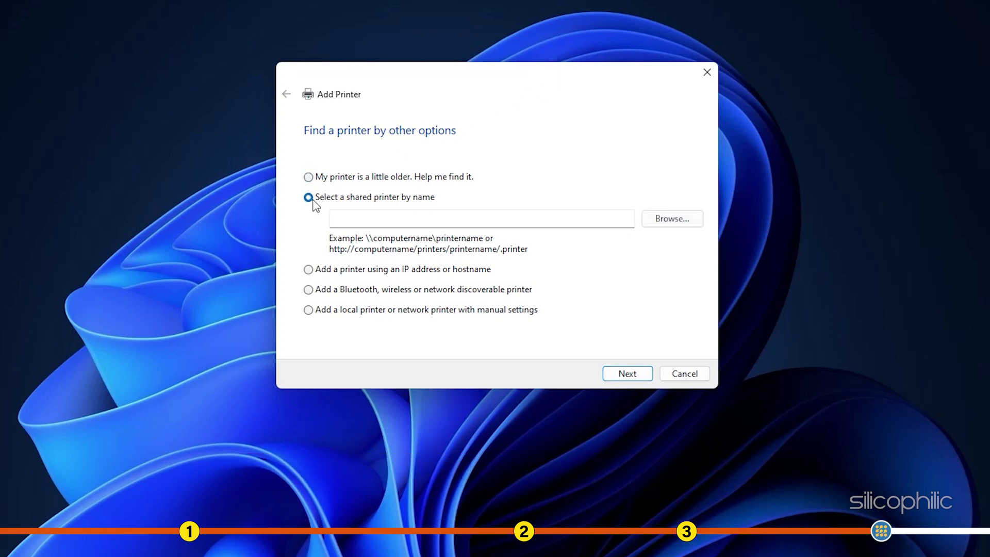